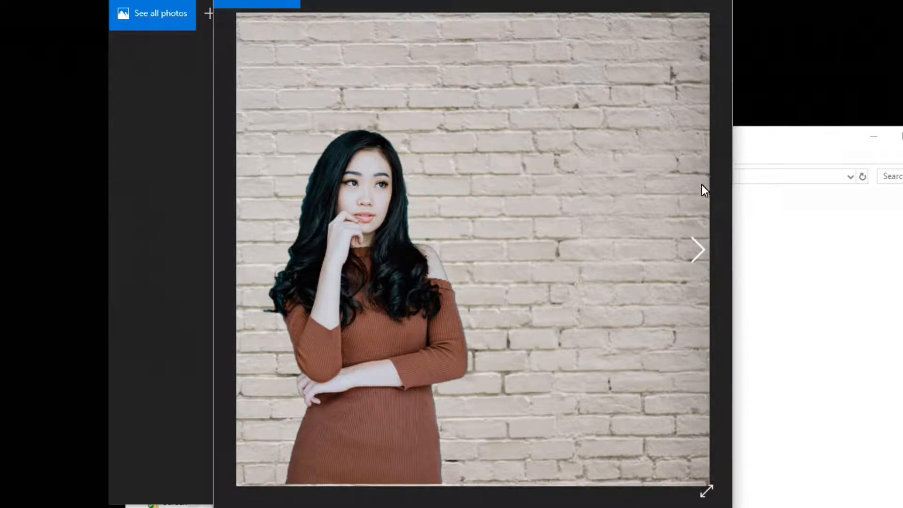
Browse through the example pictures showing the woman placed on different backgrounds
{"action": "left_click", "coordinate": [694, 250]}
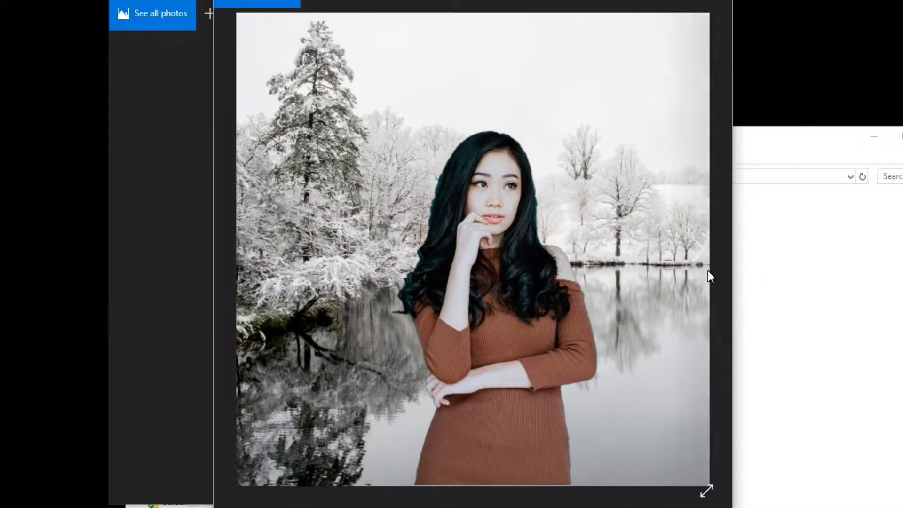
{"action": "left_click", "coordinate": [694, 250]}
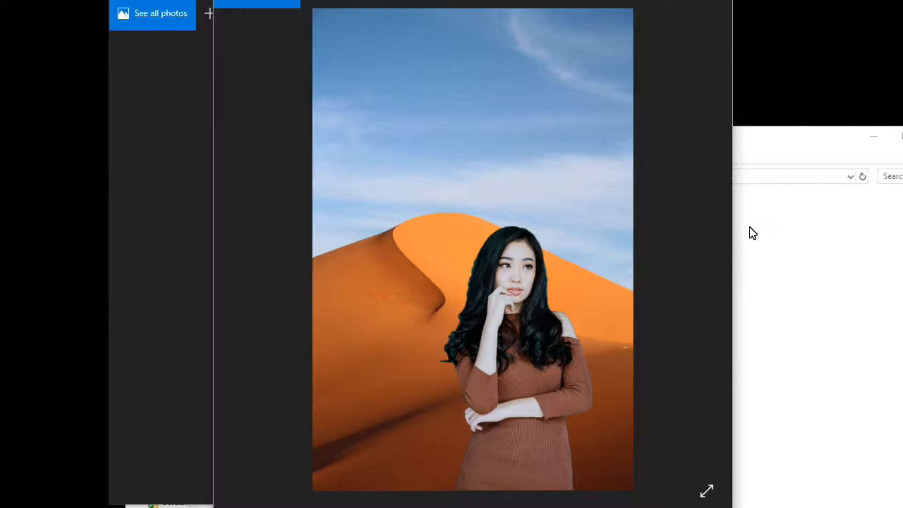
{"action": "left_click", "coordinate": [693, 251]}
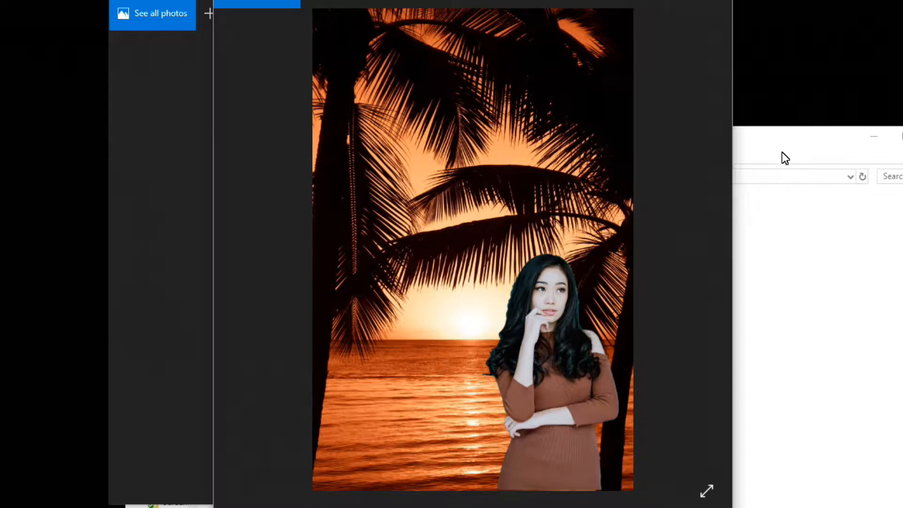
{"action": "left_click", "coordinate": [695, 254]}
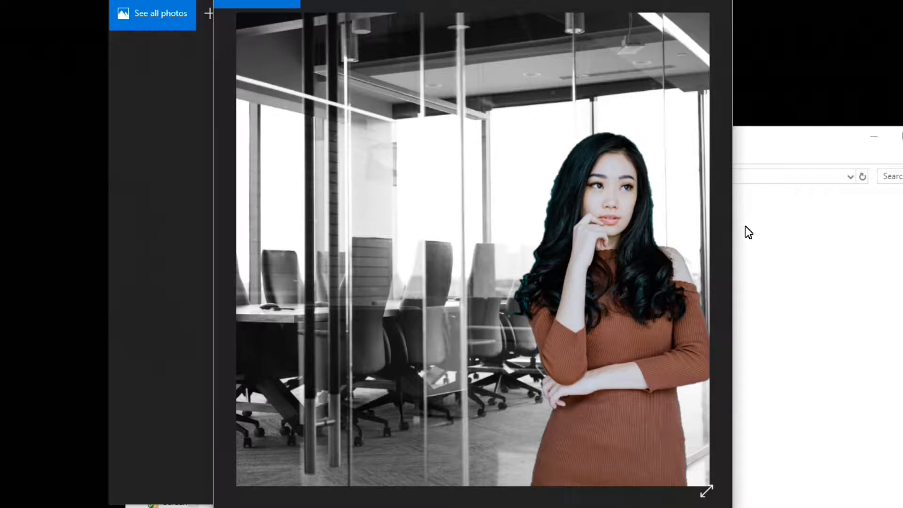
{"action": "left_click", "coordinate": [697, 253]}
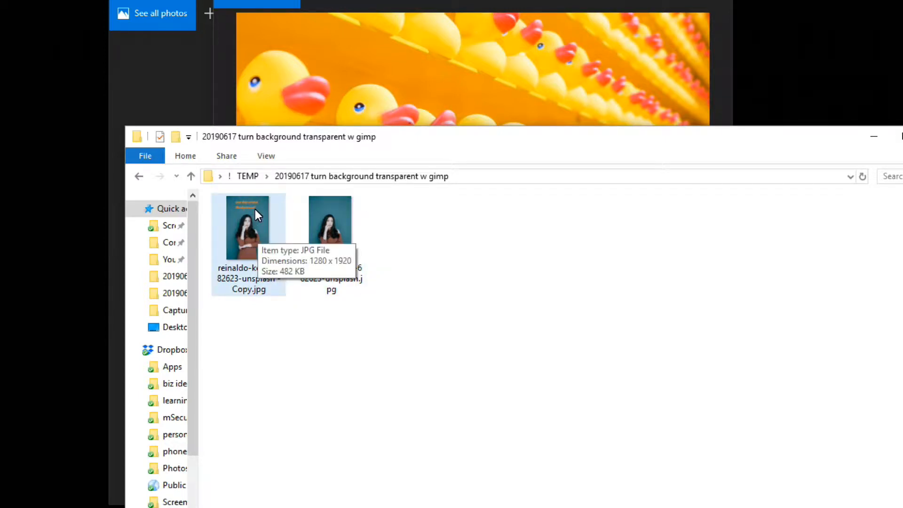
Open the Copy version of the portrait JPG with the orange text to view its background, and close it
{"action": "double_click", "coordinate": [247, 235]}
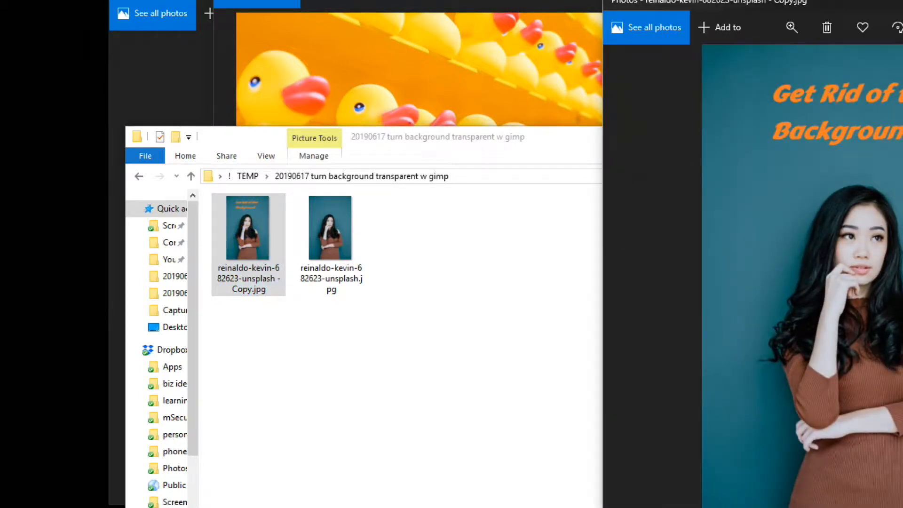
{"action": "left_click_drag", "start_coordinate": [902, 1], "coordinate": [666, 1]}
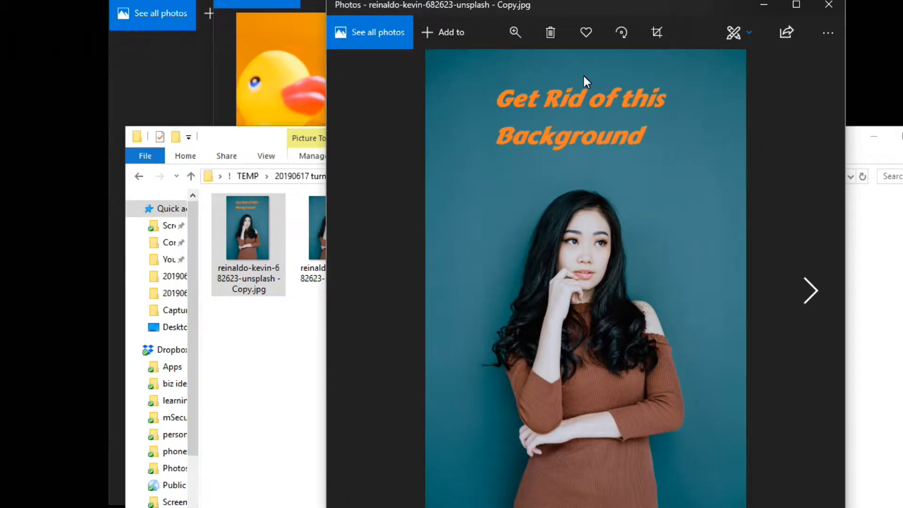
{"action": "left_click_drag", "start_coordinate": [686, 7], "coordinate": [632, 0]}
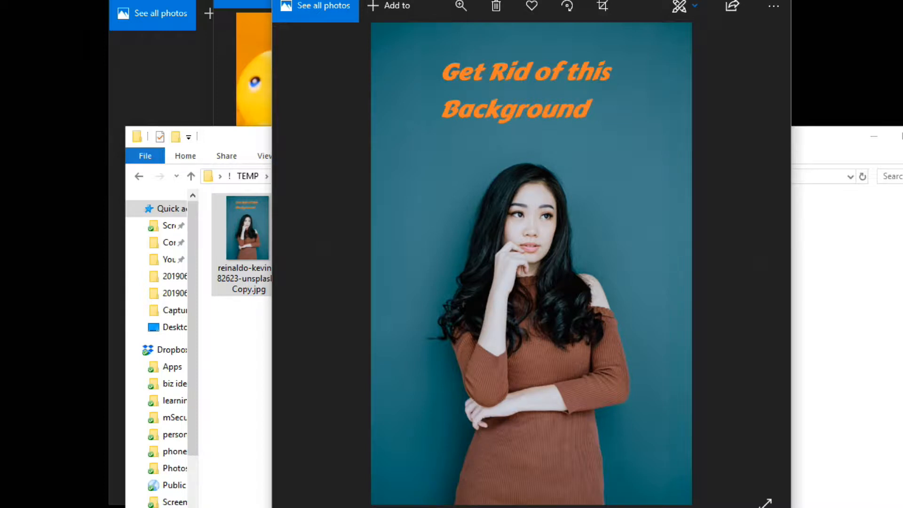
{"action": "key", "text": "alt+F4"}
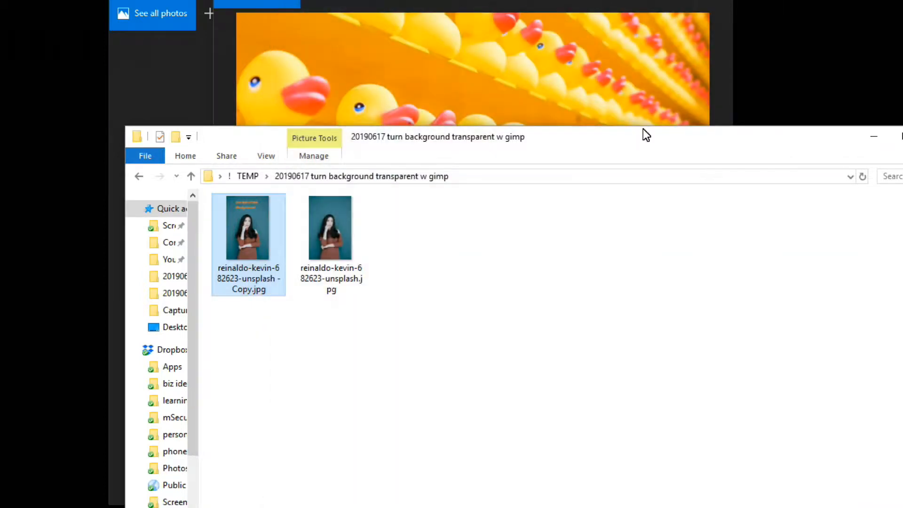
Open the Copy version of the portrait JPG in GIMP, converting it to the built-in sRGB working space
{"action": "right_click", "coordinate": [257, 230]}
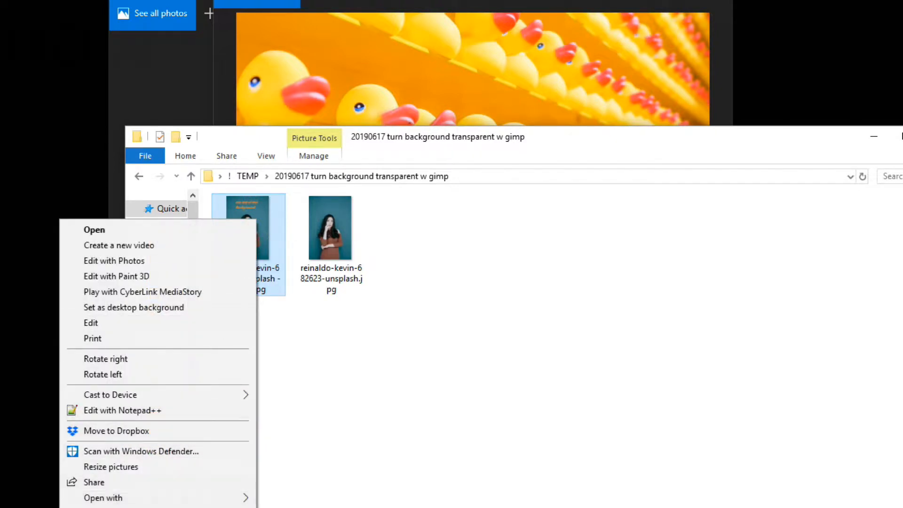
{"action": "mouse_move", "coordinate": [142, 501]}
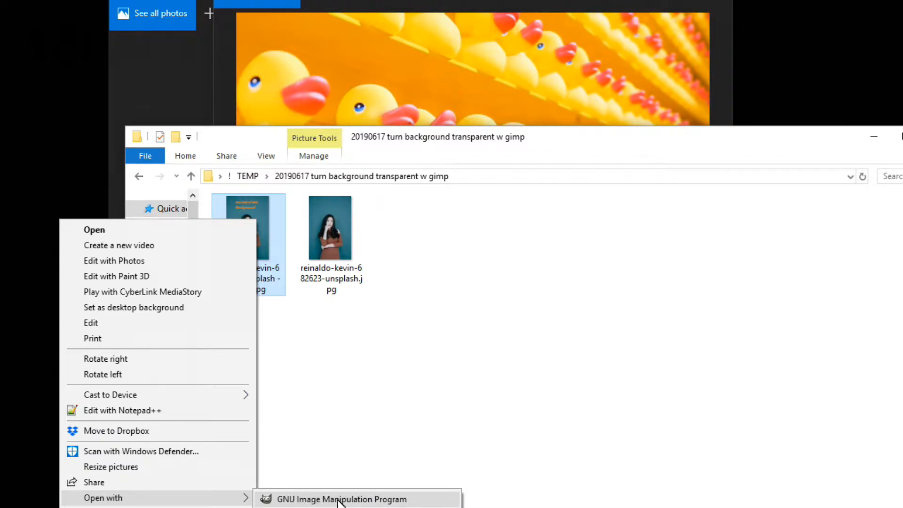
{"action": "left_click", "coordinate": [374, 500]}
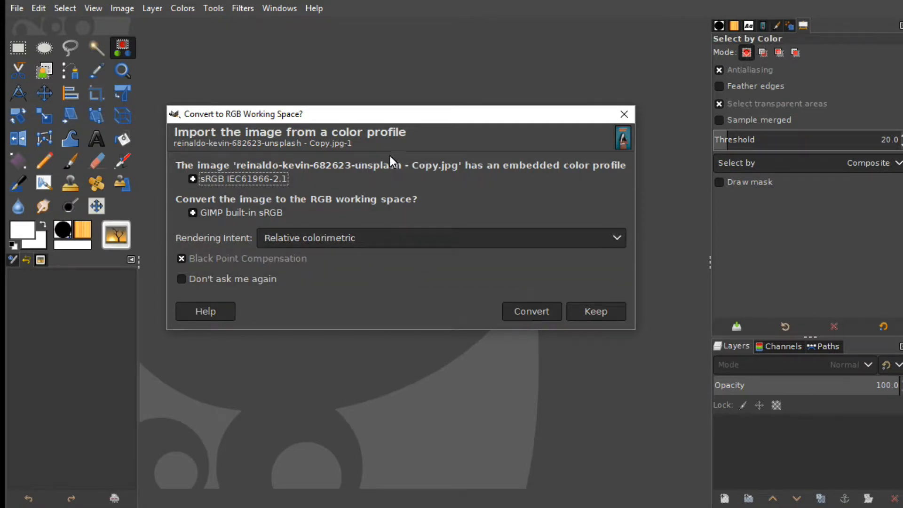
{"action": "left_click", "coordinate": [527, 312]}
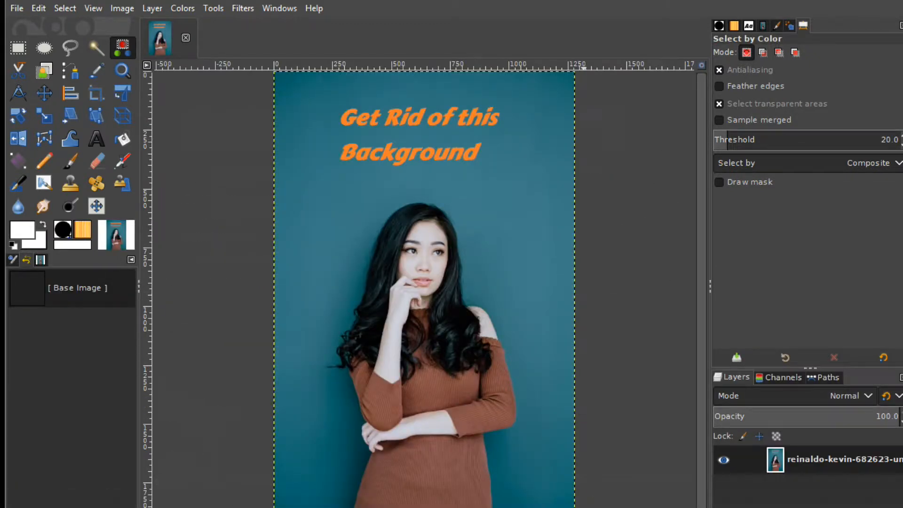
{"action": "left_click_drag", "start_coordinate": [585, 507], "coordinate": [586, 503]}
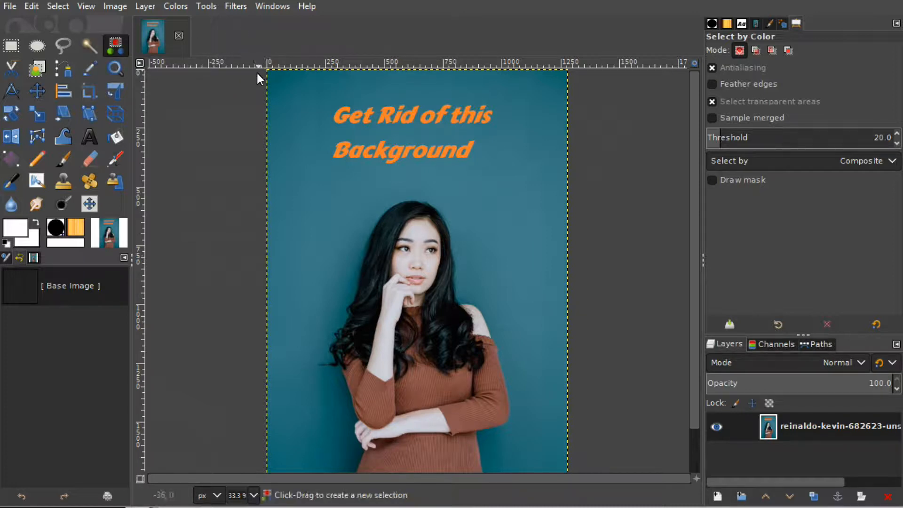
Select the teal background around the woman with Fuzzy Select, adding the missed corner and edge areas to the selection
{"action": "left_click", "coordinate": [86, 45]}
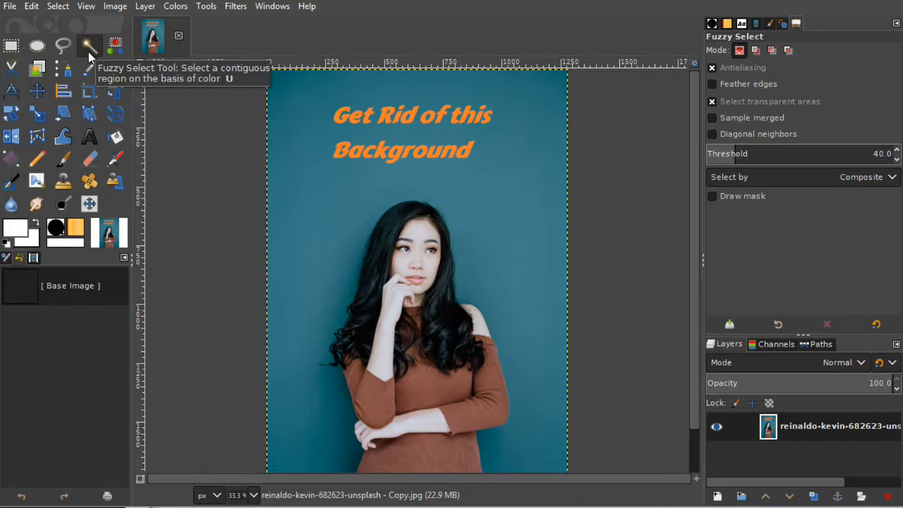
{"action": "left_click", "coordinate": [329, 207]}
{"action": "left_click", "coordinate": [335, 281]}
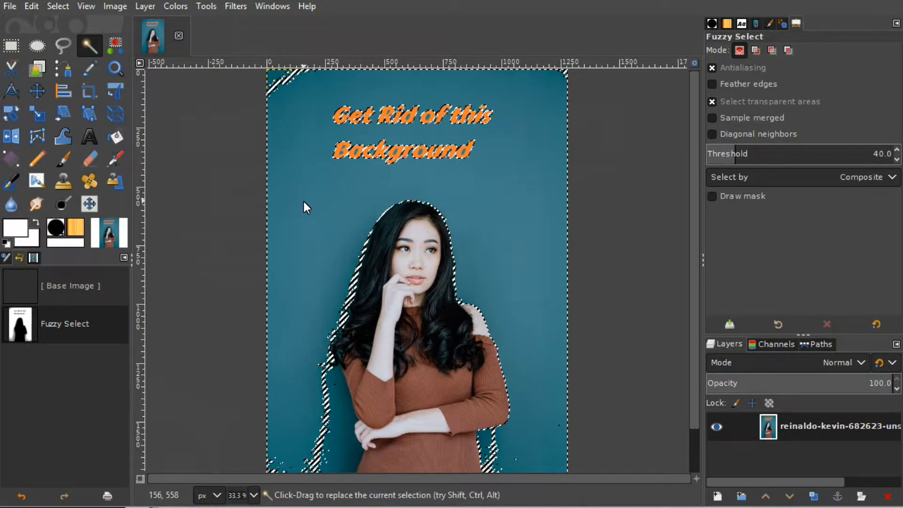
{"action": "key", "text": "shift"}
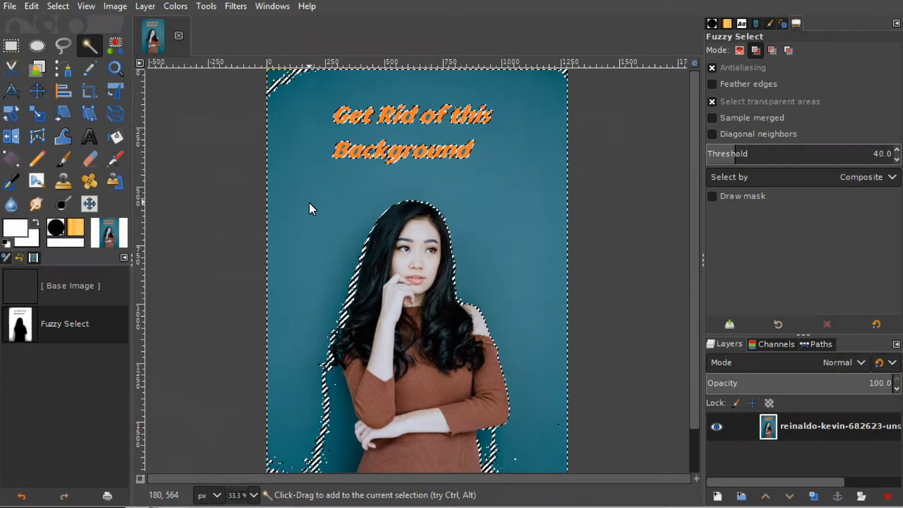
{"action": "left_click", "coordinate": [273, 80], "text": "shift"}
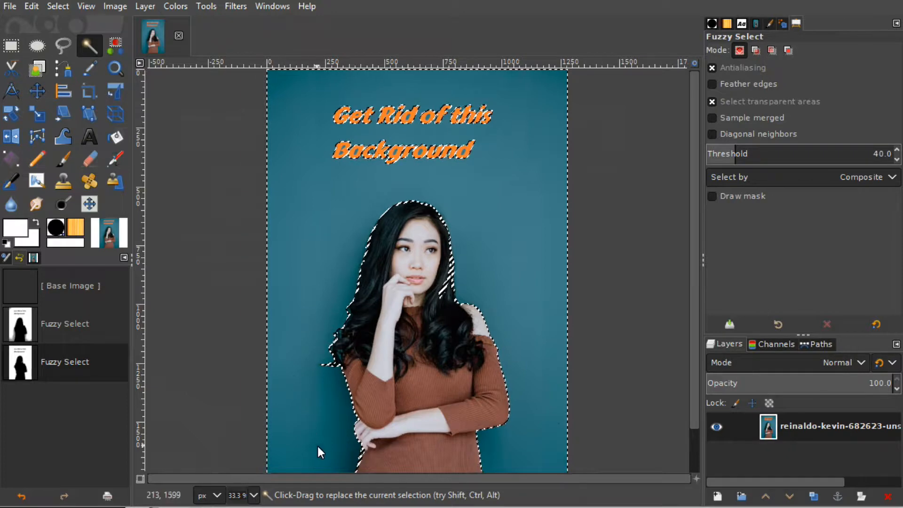
{"action": "left_click", "coordinate": [508, 152]}
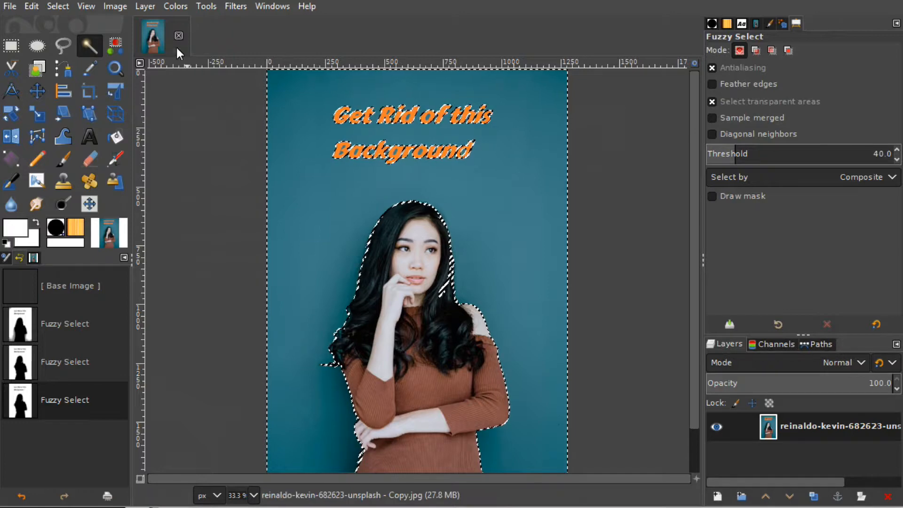
Add an alpha channel to the portrait layer
{"action": "left_click", "coordinate": [147, 8]}
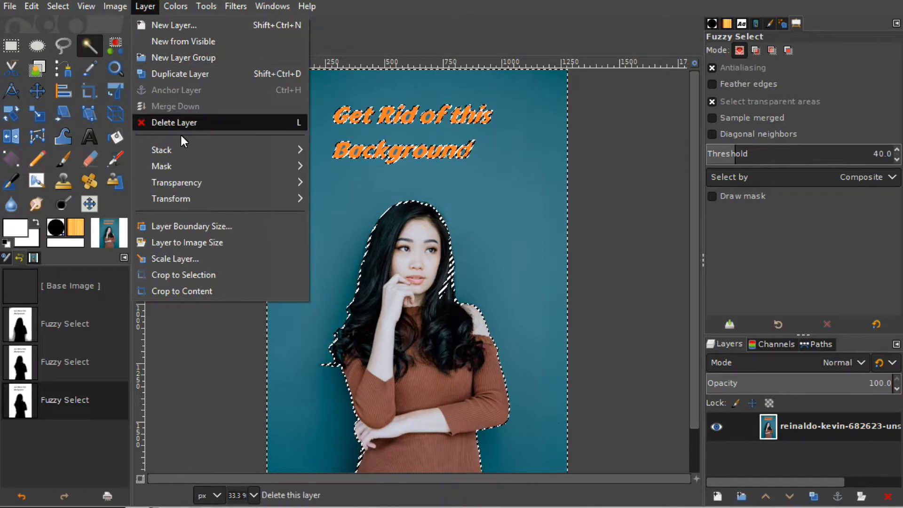
{"action": "mouse_move", "coordinate": [194, 182]}
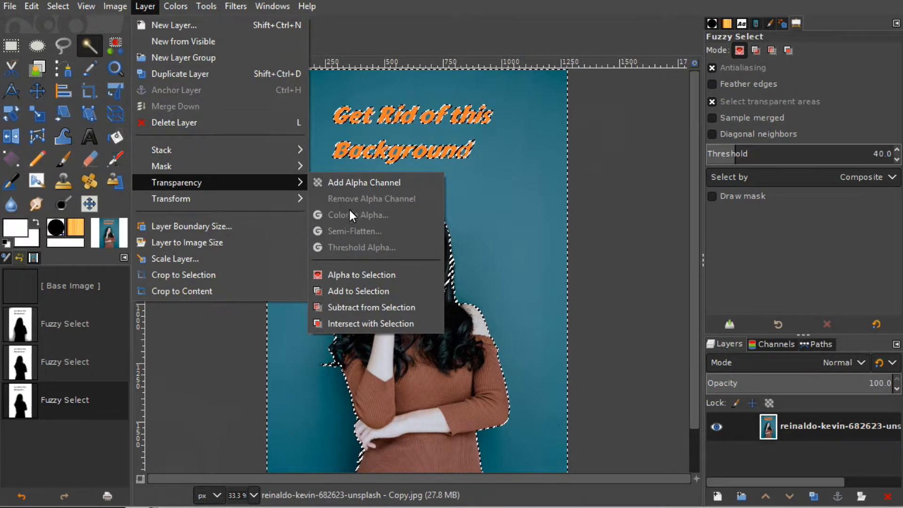
{"action": "left_click", "coordinate": [343, 183]}
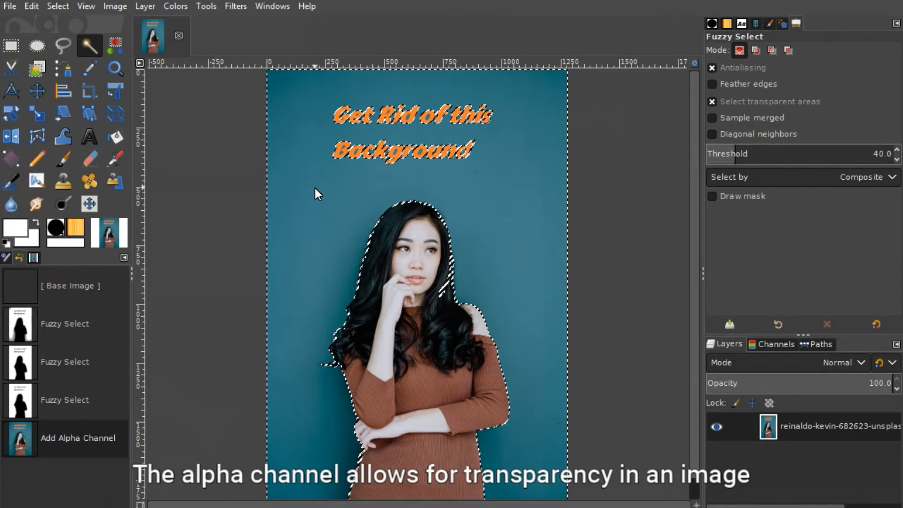
Make the selected background transparent by applying Threshold Alpha with a value of 1
{"action": "left_click", "coordinate": [144, 6]}
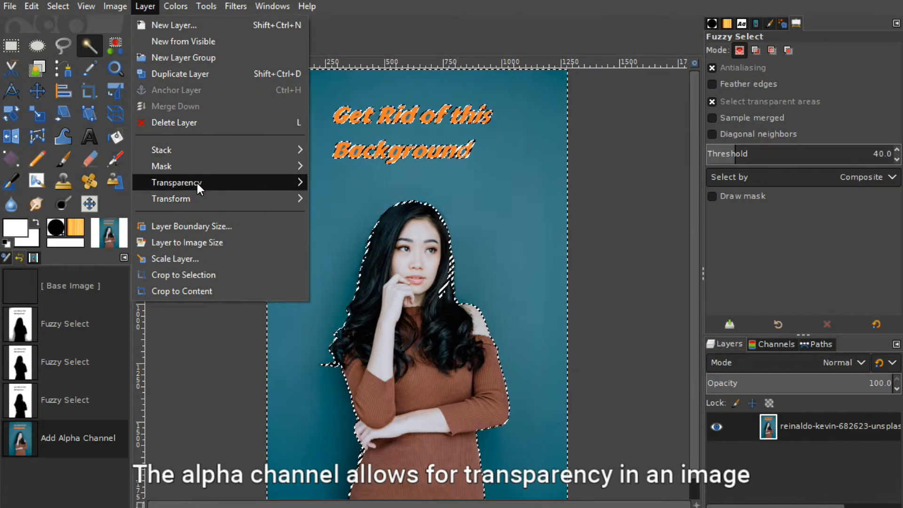
{"action": "mouse_move", "coordinate": [197, 182]}
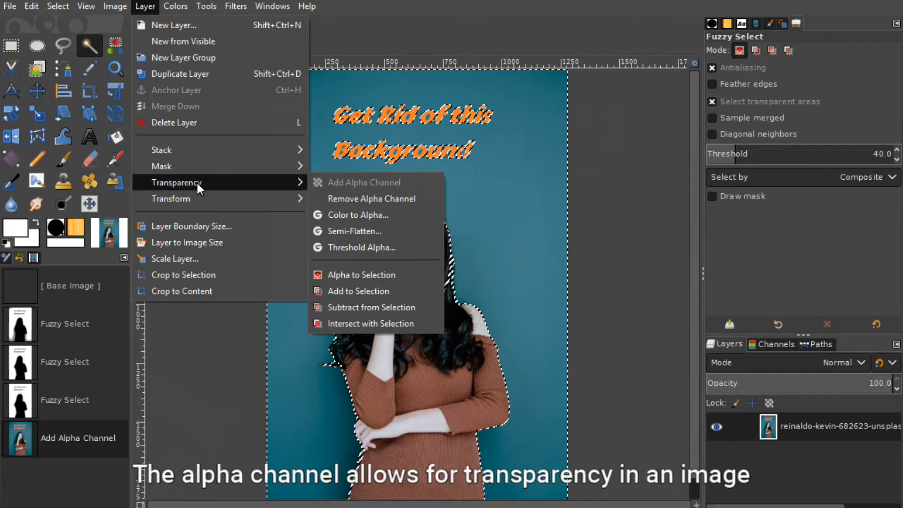
{"action": "left_click", "coordinate": [340, 249]}
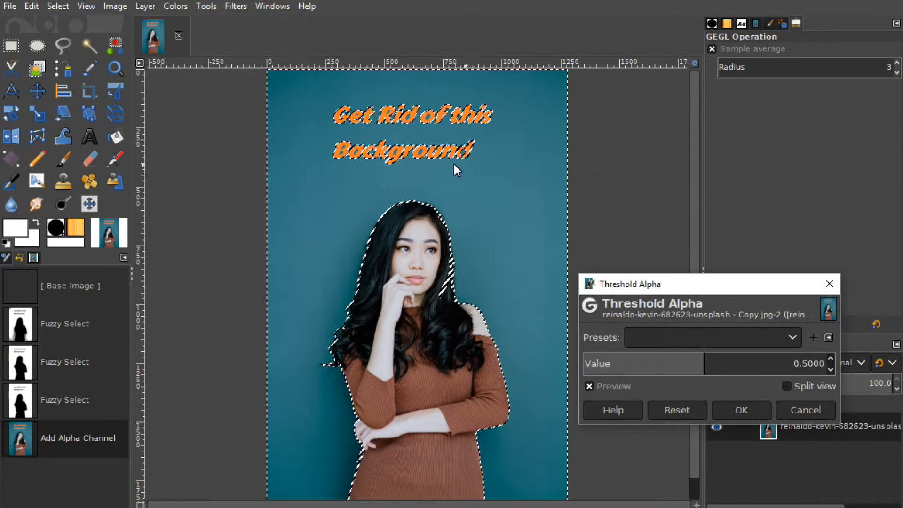
{"action": "left_click", "coordinate": [790, 365]}
{"action": "left_click", "coordinate": [791, 366]}
{"action": "mouse_move", "coordinate": [791, 366]}
{"action": "left_mouse_down"}
{"action": "mouse_move", "coordinate": [836, 368]}
{"action": "mouse_move", "coordinate": [757, 366]}
{"action": "mouse_move", "coordinate": [792, 363]}
{"action": "left_mouse_up"}
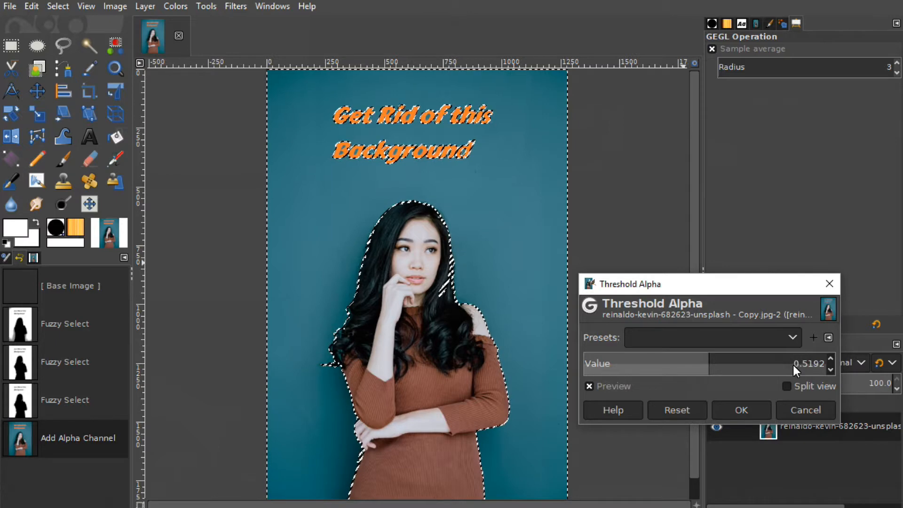
{"action": "left_click", "coordinate": [813, 365]}
{"action": "type", "text": "1"}
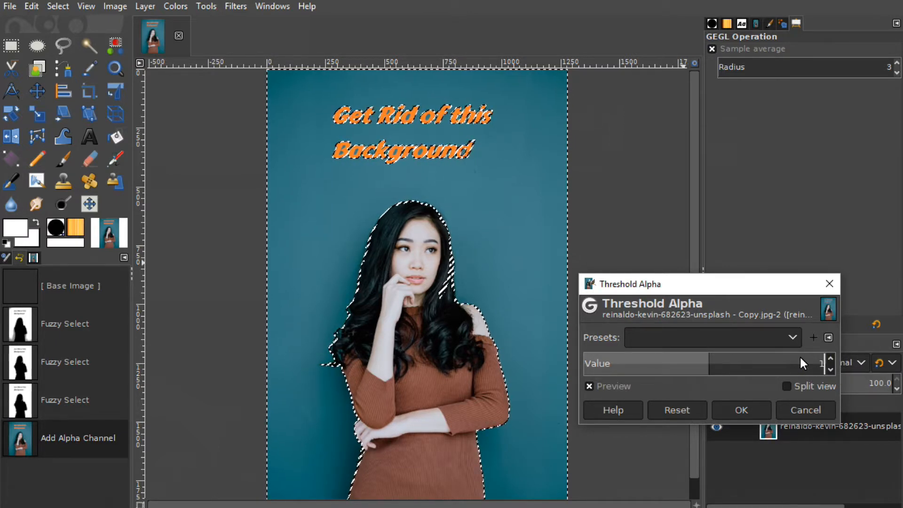
{"action": "key", "text": "Return"}
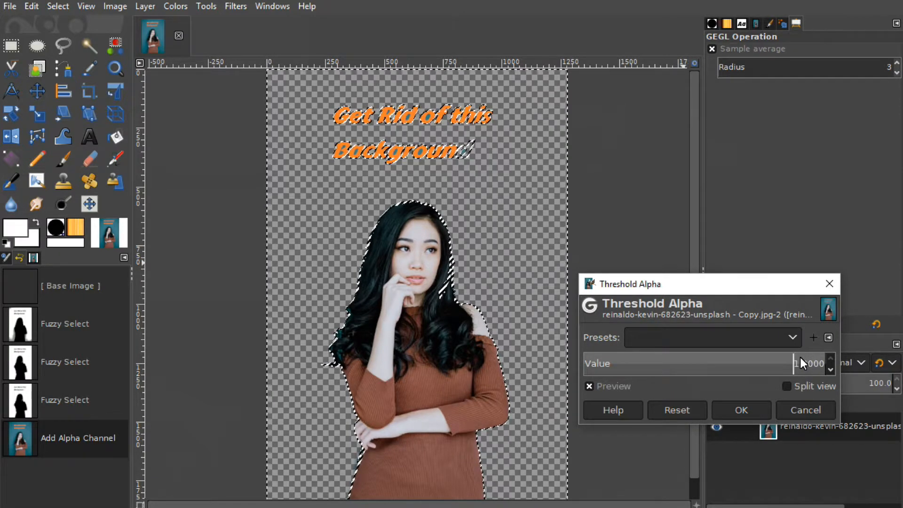
{"action": "left_click", "coordinate": [729, 407]}
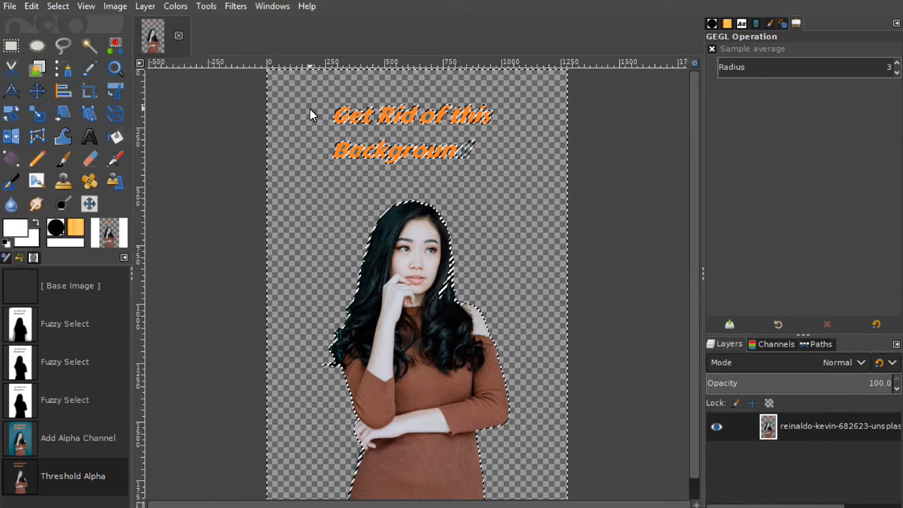
Delete the orange text above the woman using a rectangular selection of about 861 × 336 px, and clear the selection
{"action": "left_click", "coordinate": [11, 45]}
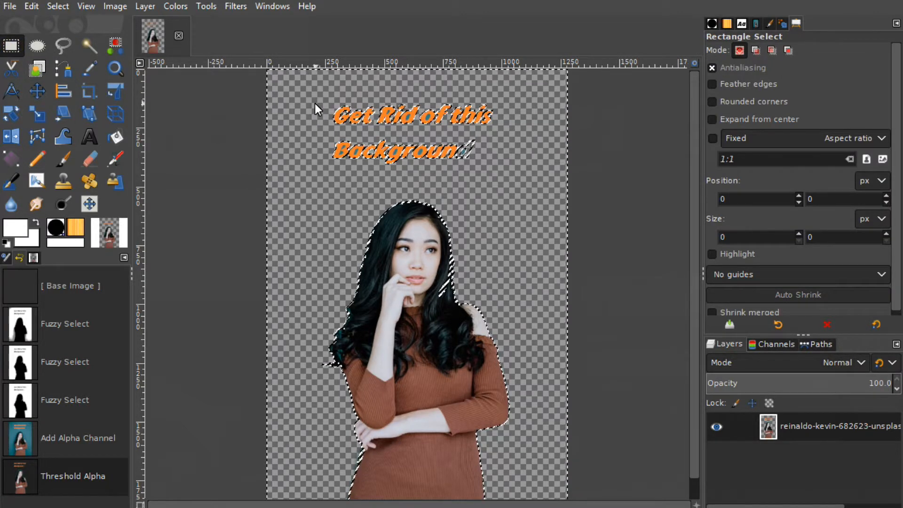
{"action": "left_click_drag", "start_coordinate": [317, 98], "coordinate": [370, 136]}
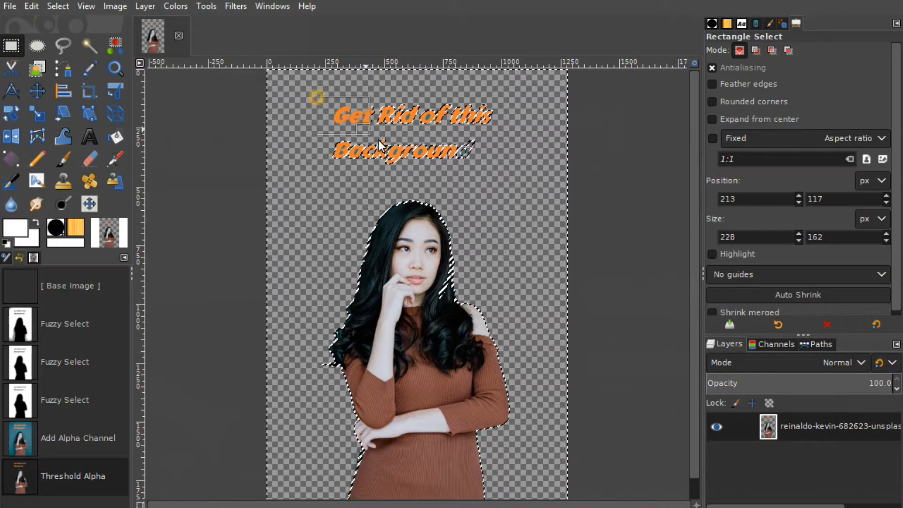
{"action": "left_click_drag", "start_coordinate": [499, 175], "coordinate": [519, 177]}
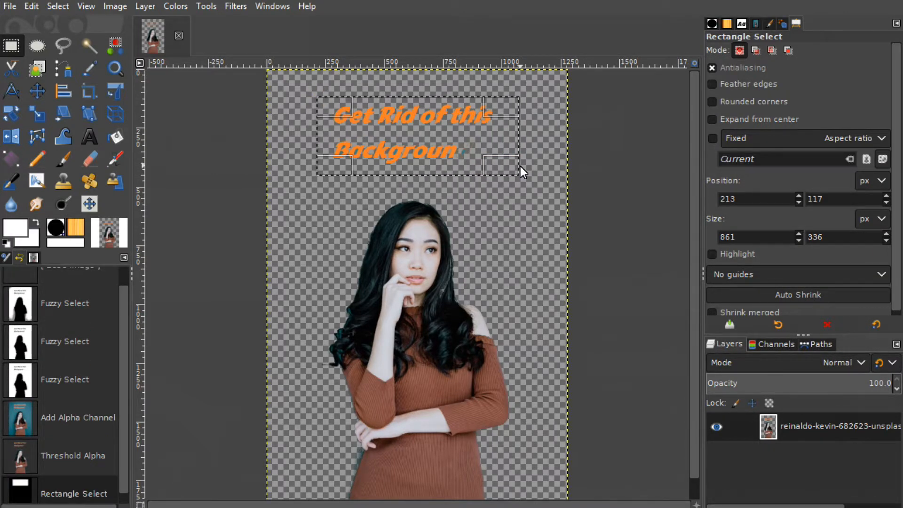
{"action": "key", "text": "Delete"}
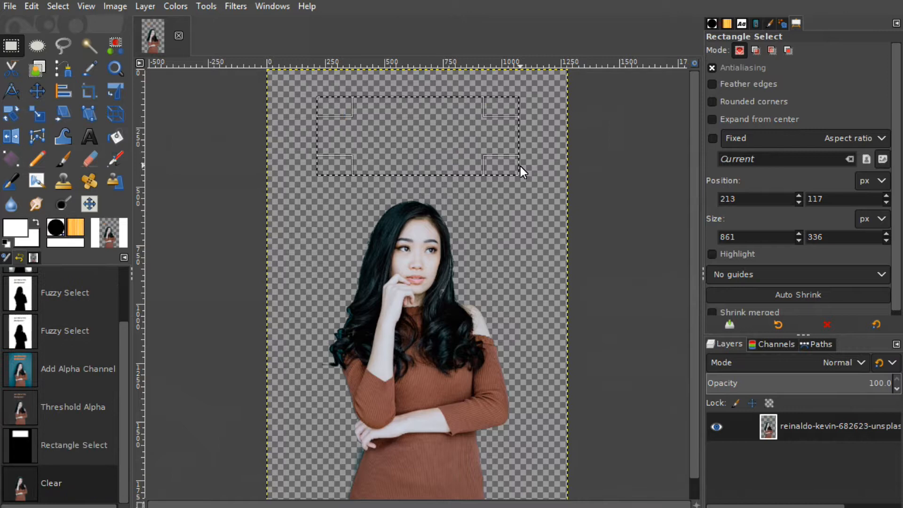
{"action": "left_click", "coordinate": [516, 234]}
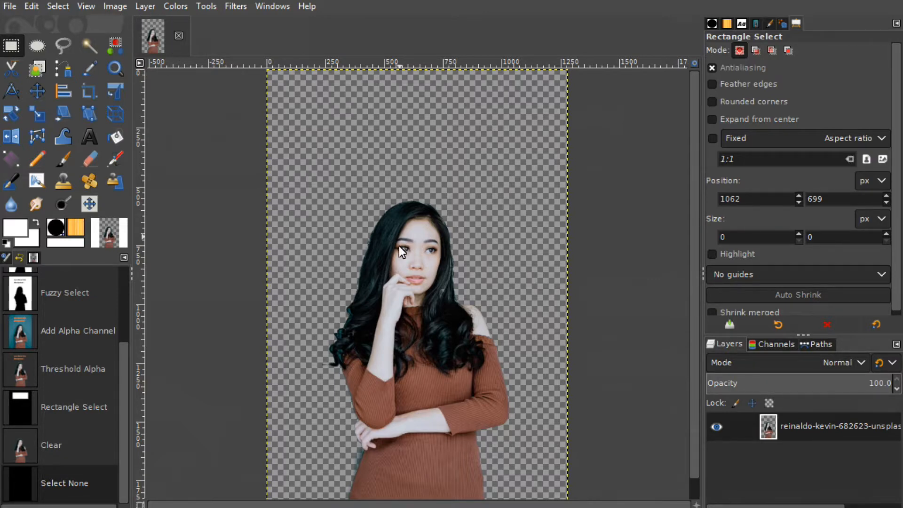
Crop the image to its content, removing the empty transparent area around the woman
{"action": "right_click", "coordinate": [412, 328]}
{"action": "mouse_move", "coordinate": [456, 416]}
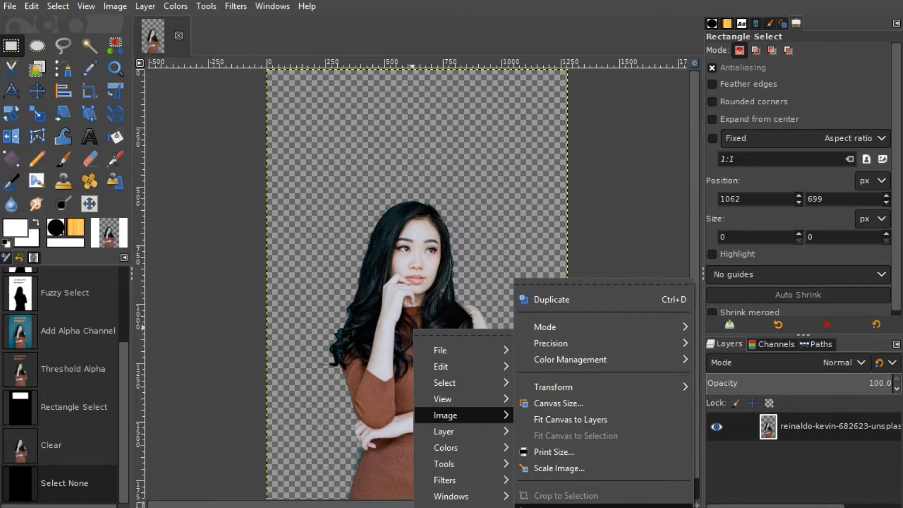
{"action": "left_click", "coordinate": [560, 506]}
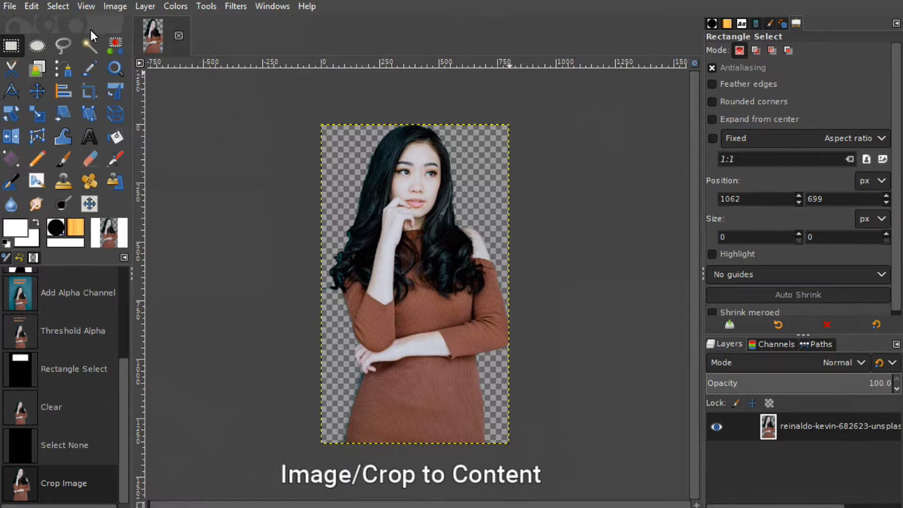
Export the cutout as a PNG image named "lady with transparent background.png" with the default PNG options
{"action": "left_click", "coordinate": [8, 7]}
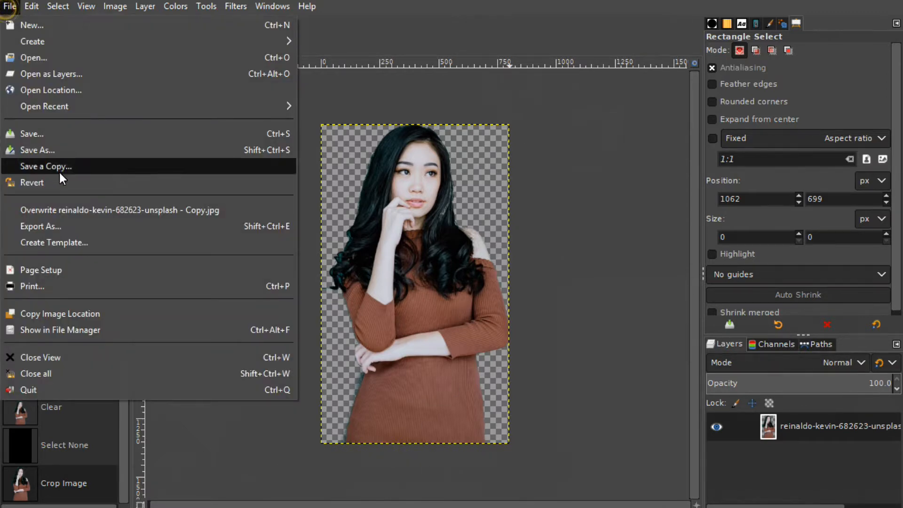
{"action": "left_click", "coordinate": [72, 224]}
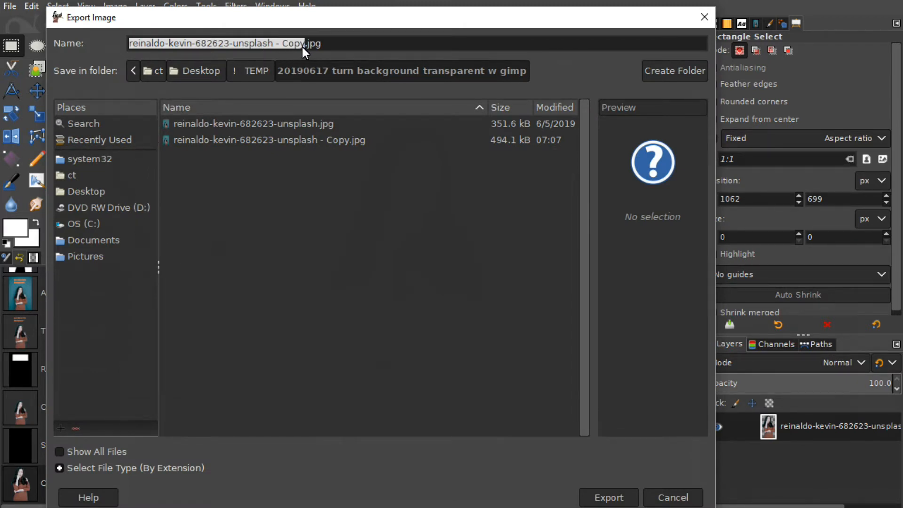
{"action": "type", "text": "lady with "}
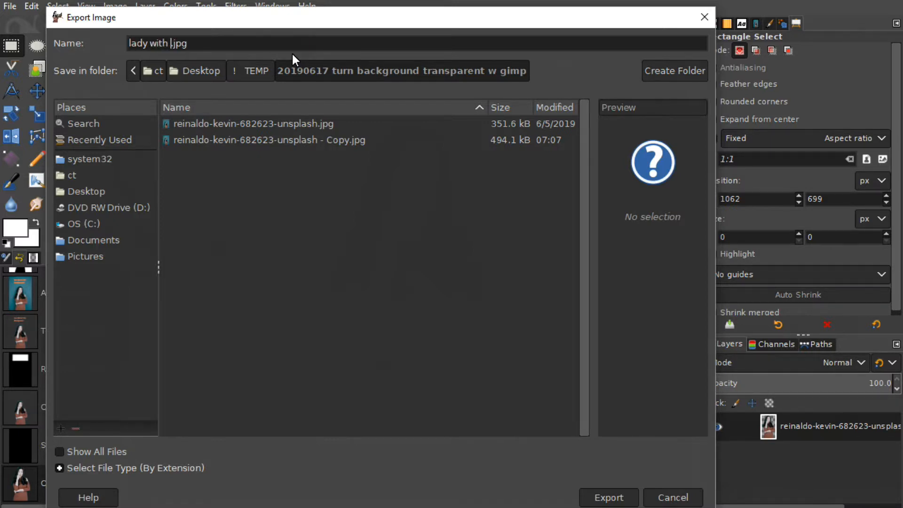
{"action": "type", "text": "transparent background"}
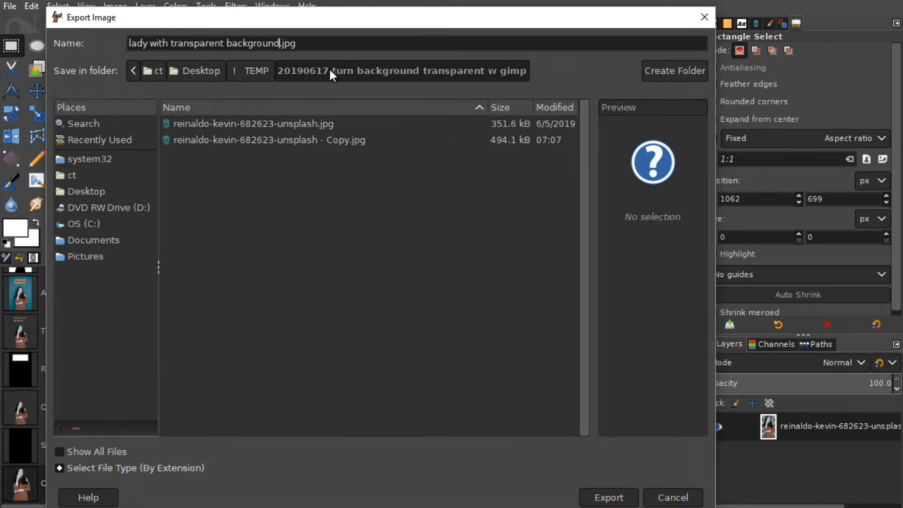
{"action": "left_click", "coordinate": [151, 468]}
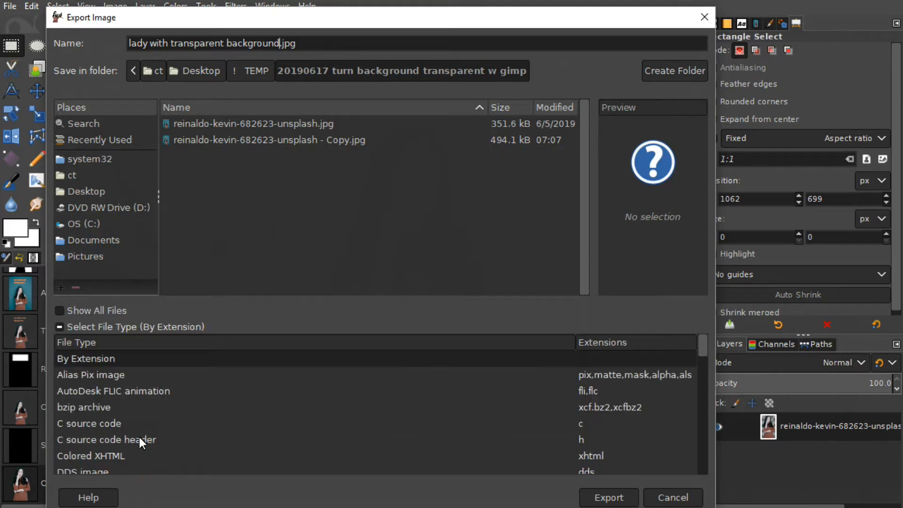
{"action": "left_click_drag", "start_coordinate": [702, 344], "coordinate": [706, 423]}
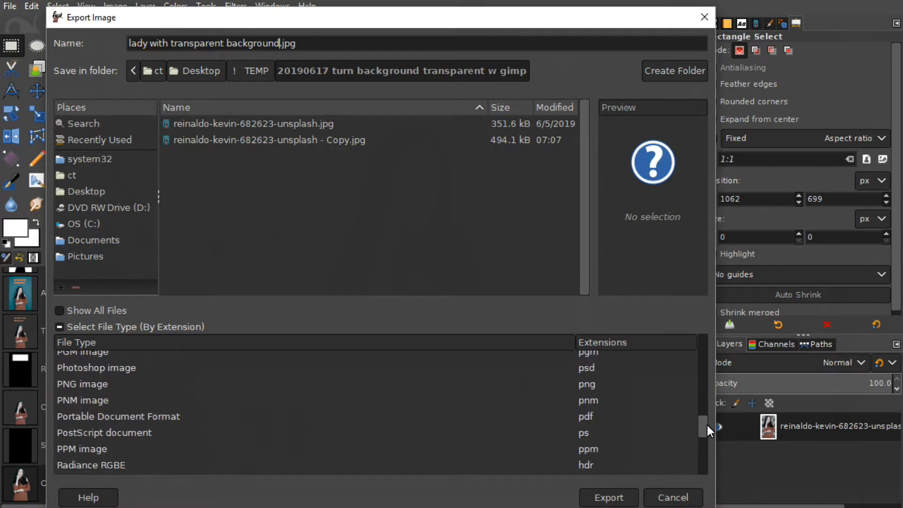
{"action": "left_click", "coordinate": [66, 385]}
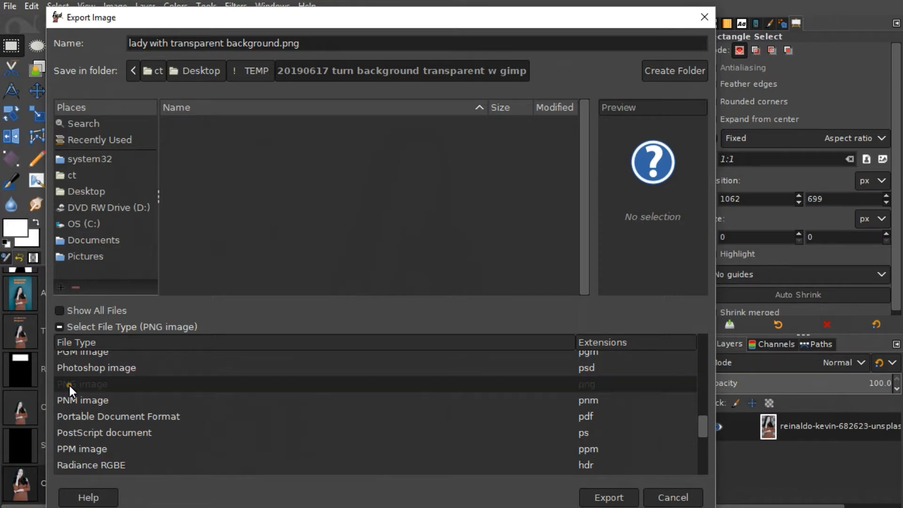
{"action": "left_click", "coordinate": [609, 498]}
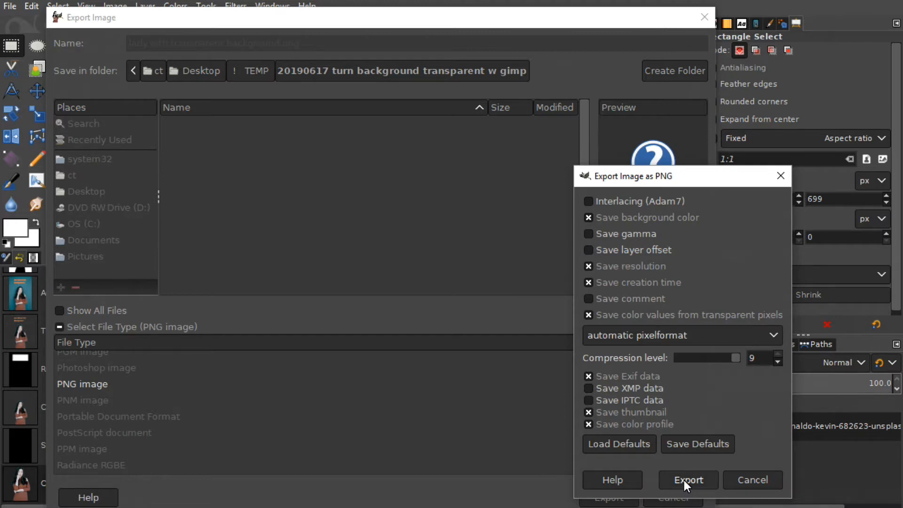
{"action": "left_click", "coordinate": [689, 479]}
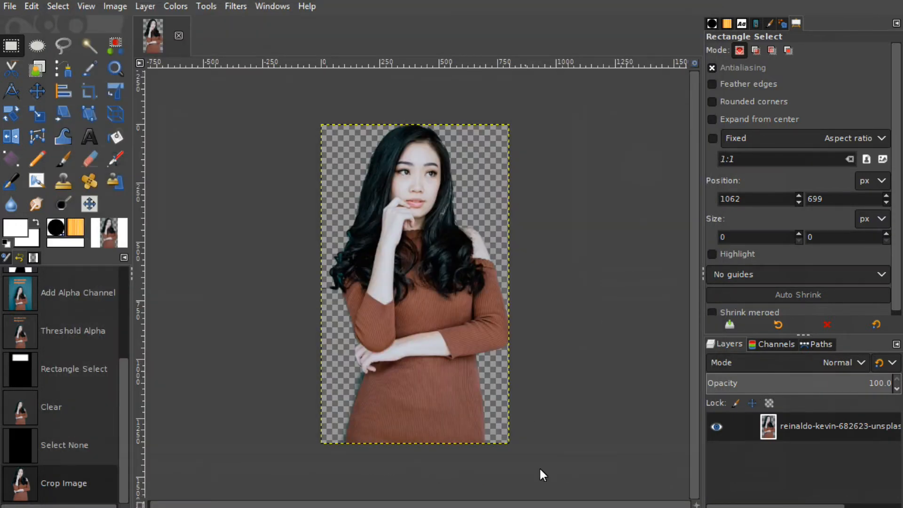
Switch to File Explorer, view "lady with transparent background.png" in the photo viewer, close it and return to GIMP
{"action": "key", "text": "alt+Tab"}
{"action": "left_click", "coordinate": [542, 382]}
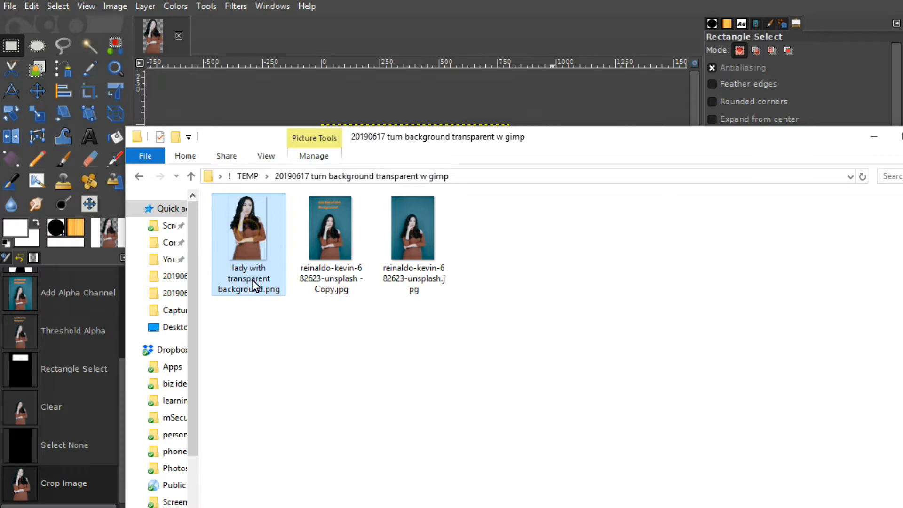
{"action": "double_click", "coordinate": [249, 232]}
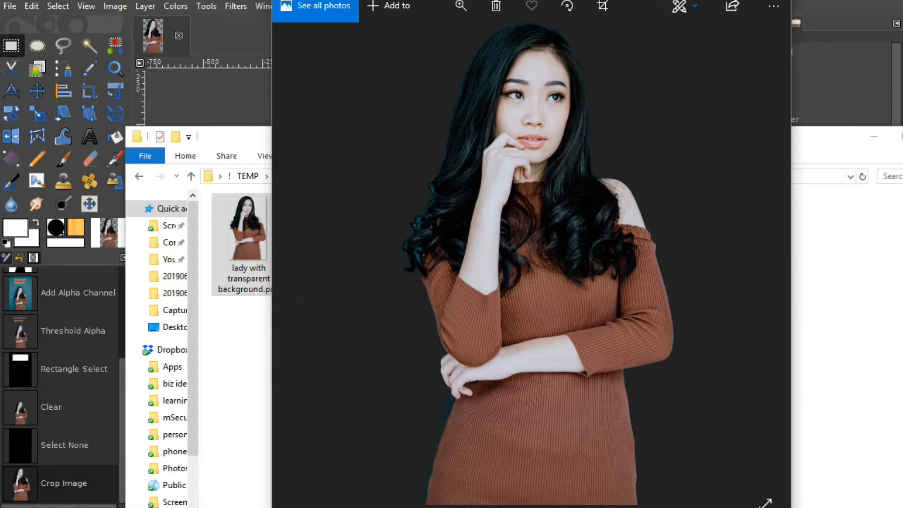
{"action": "left_click", "coordinate": [779, 0]}
{"action": "key", "text": "alt+Tab"}
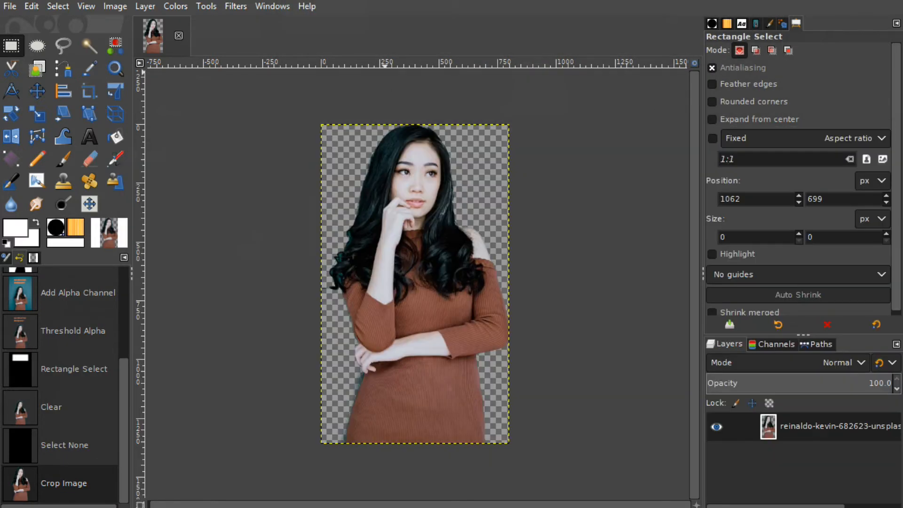
Export the cutout again as a GIF image named "lady with transparent background.gif" with the default GIF options
{"action": "left_click", "coordinate": [10, 6]}
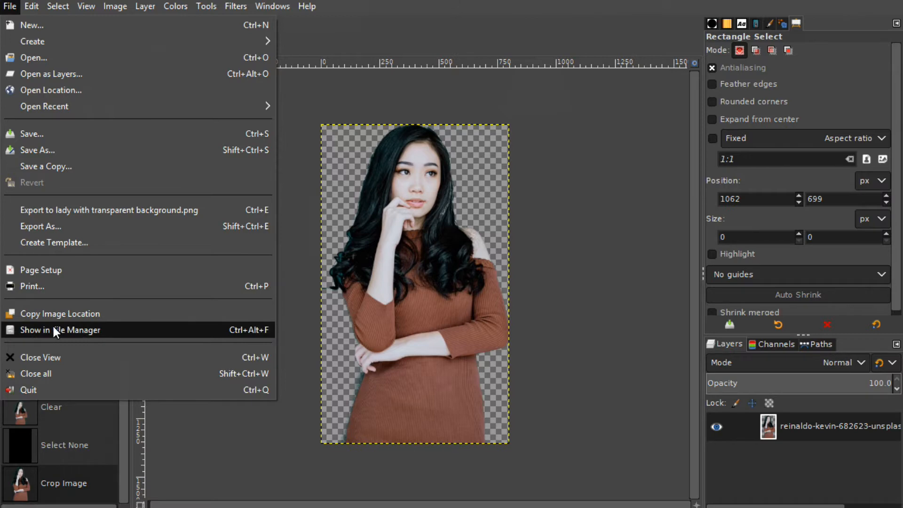
{"action": "left_click", "coordinate": [47, 226]}
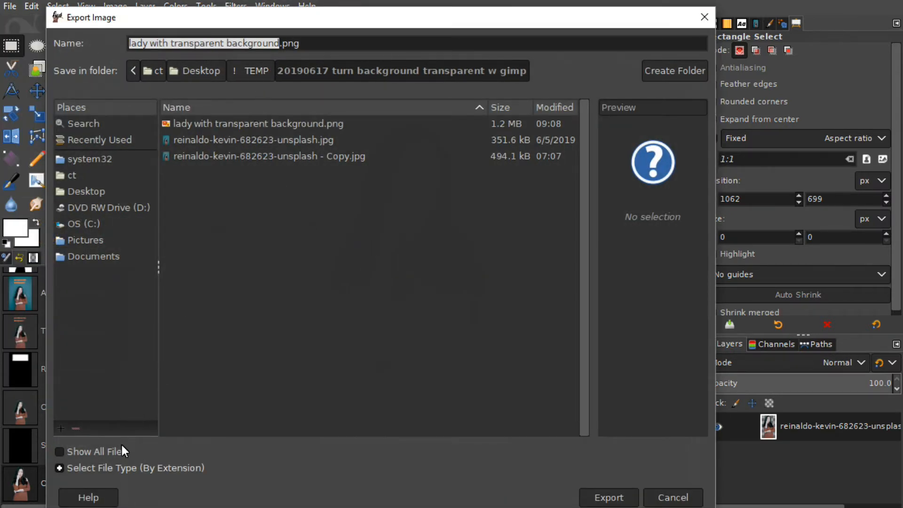
{"action": "left_click", "coordinate": [83, 470]}
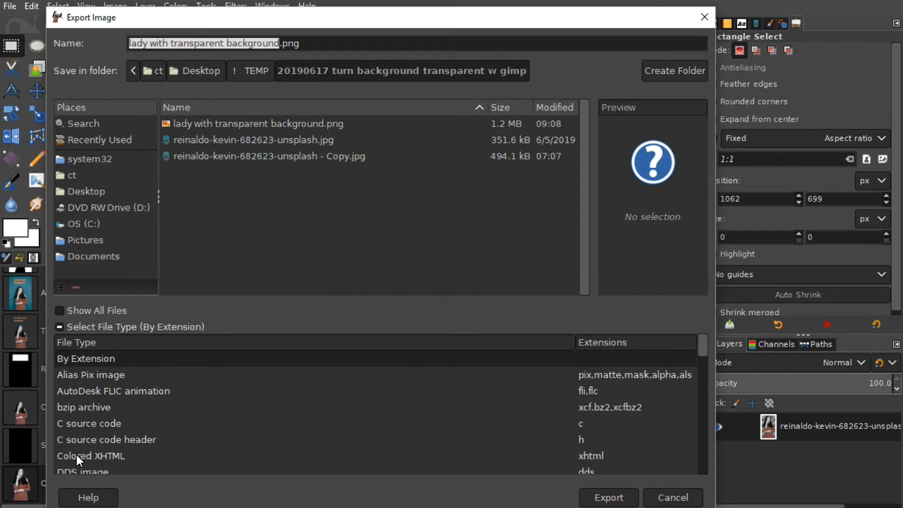
{"action": "left_click_drag", "start_coordinate": [701, 345], "coordinate": [701, 372]}
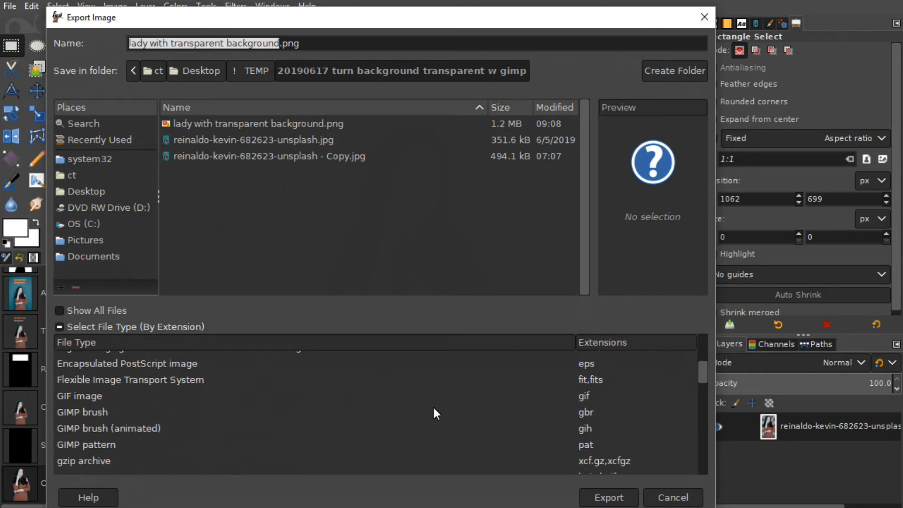
{"action": "left_click", "coordinate": [74, 396]}
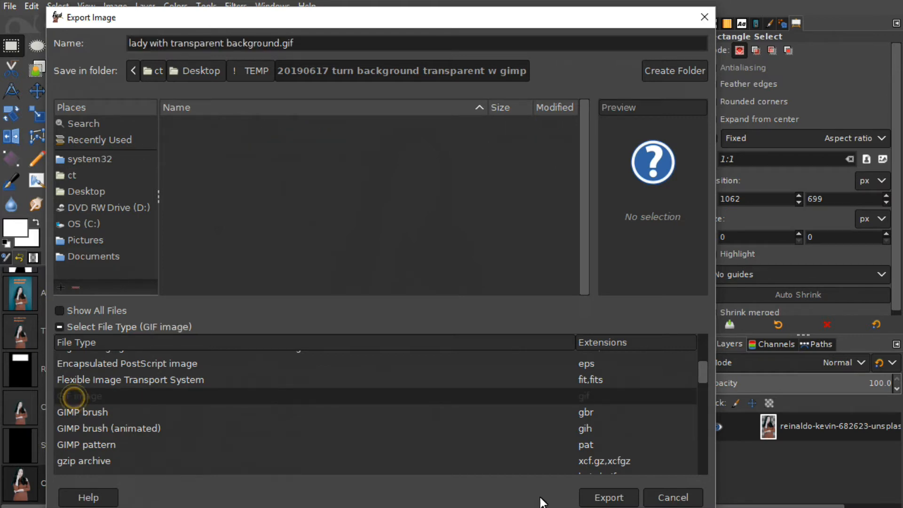
{"action": "left_click", "coordinate": [606, 497]}
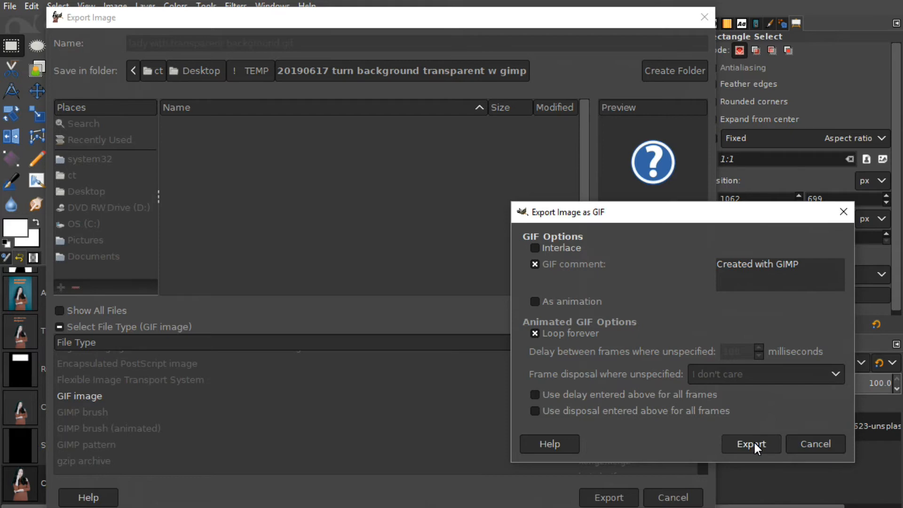
{"action": "left_click", "coordinate": [754, 442]}
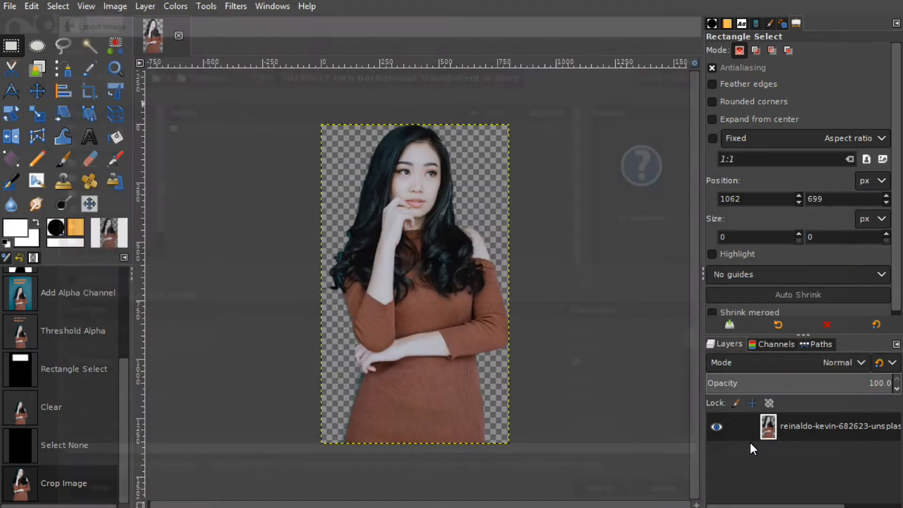
Switch to File Explorer and open "lady with transparent background.gif" in the photo viewer to check its transparency
{"action": "key", "text": "alt+Tab"}
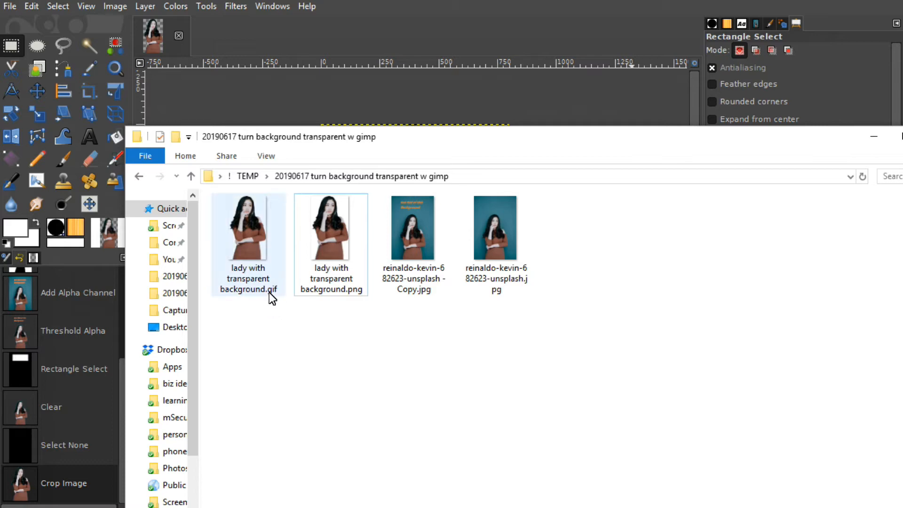
{"action": "left_click", "coordinate": [242, 233]}
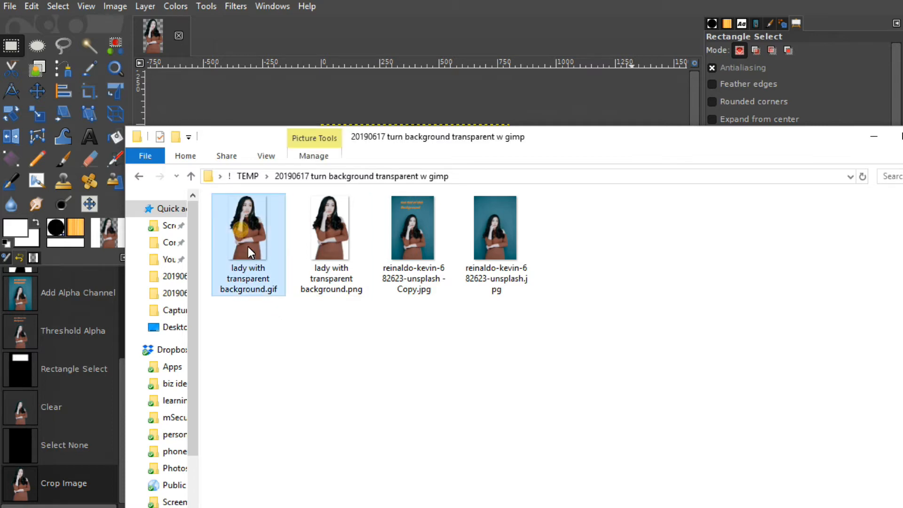
{"action": "key", "text": "Return"}
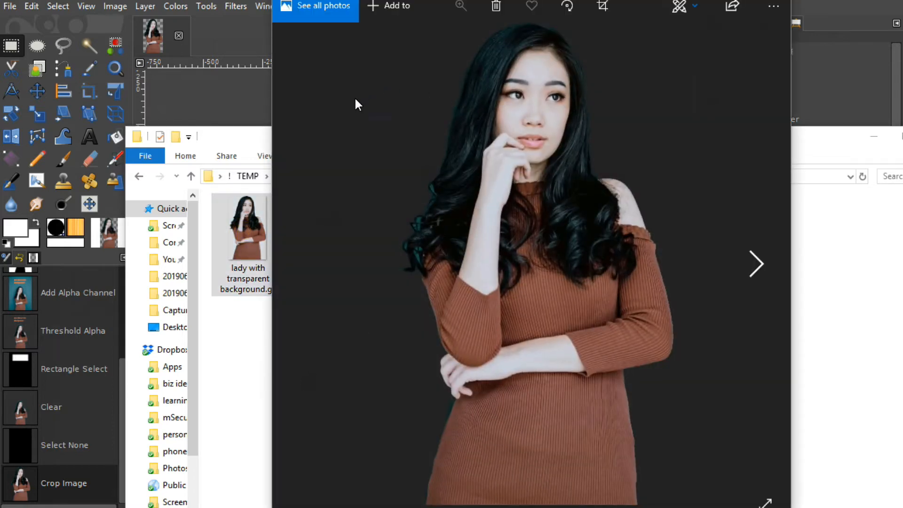